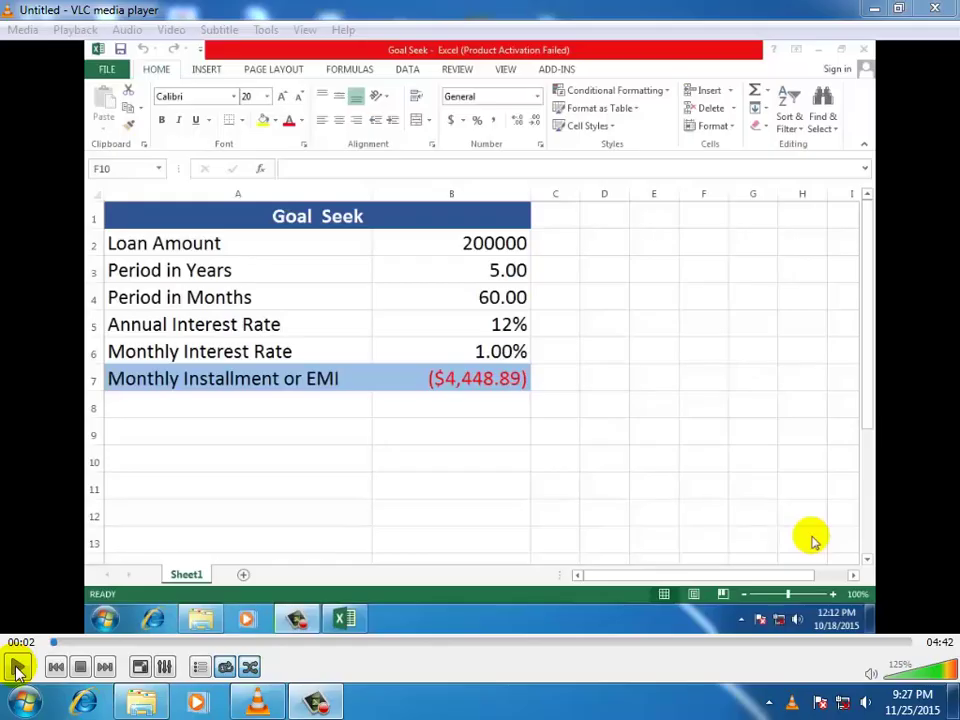
Bring up the Goal Seek workbook showing the 200000 loan and its ($4,448.89) EMI
{"action": "left_click", "coordinate": [17, 666]}
{"action": "double_click", "coordinate": [557, 493]}
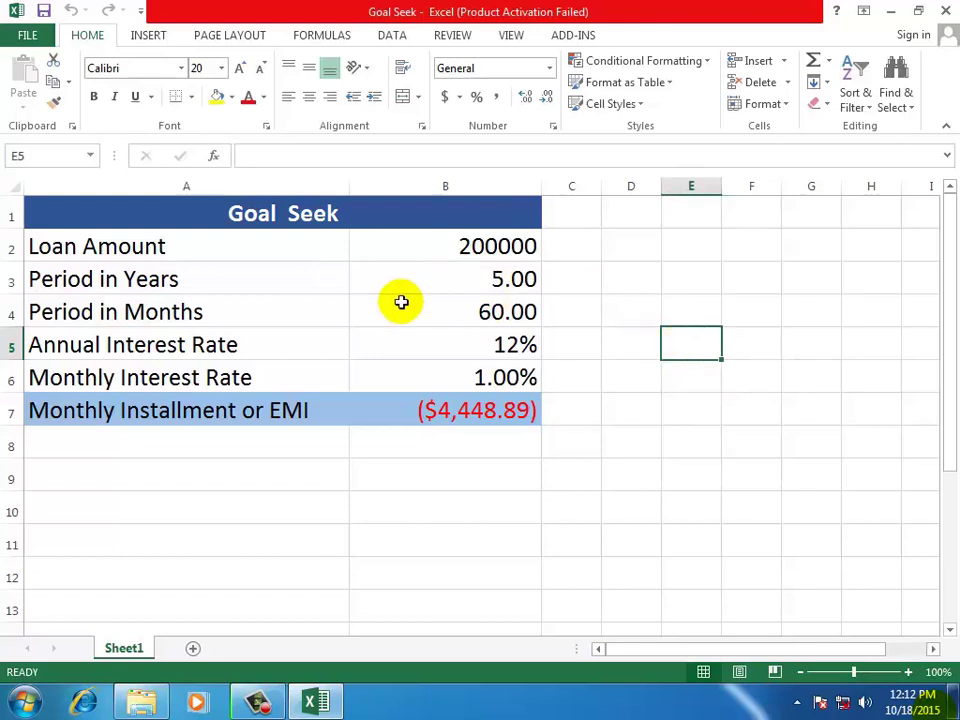
{"action": "left_click", "coordinate": [133, 246]}
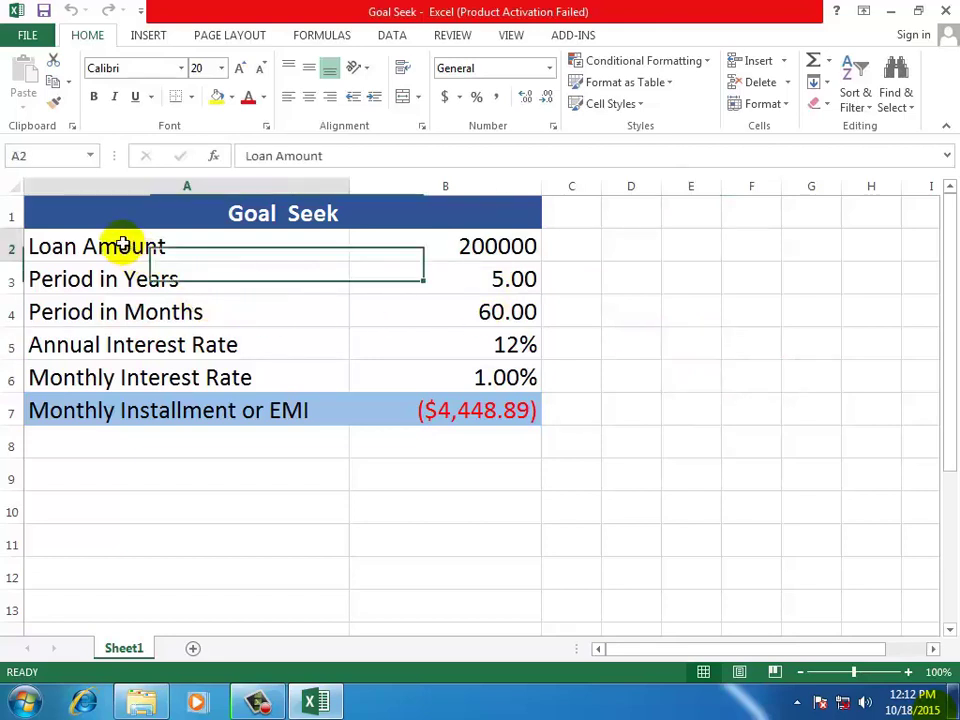
{"action": "left_click", "coordinate": [412, 243]}
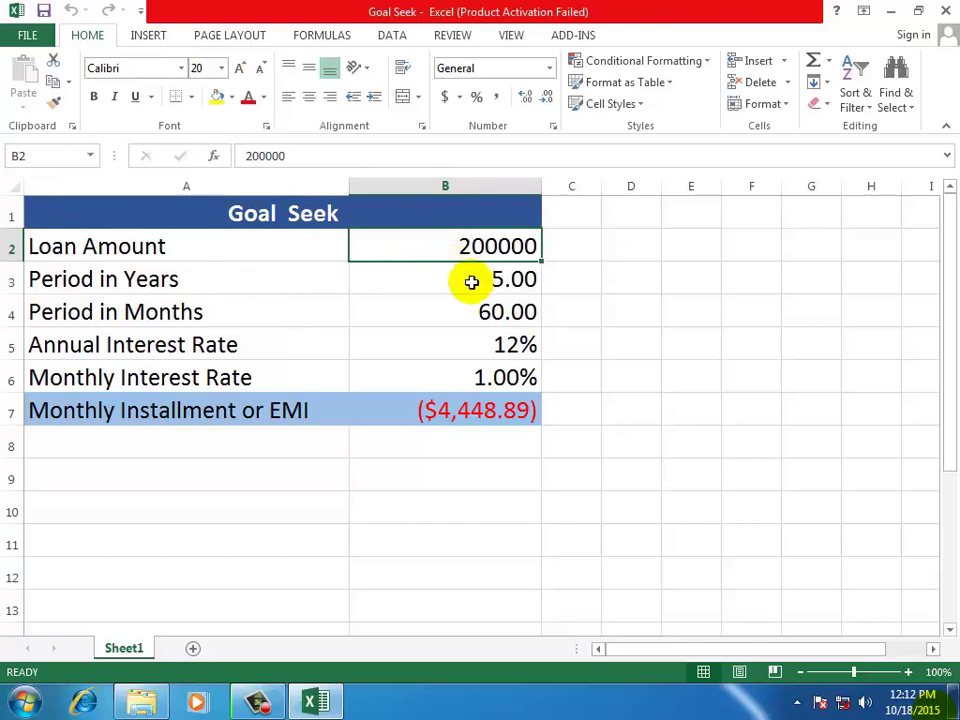
{"action": "left_click", "coordinate": [467, 278]}
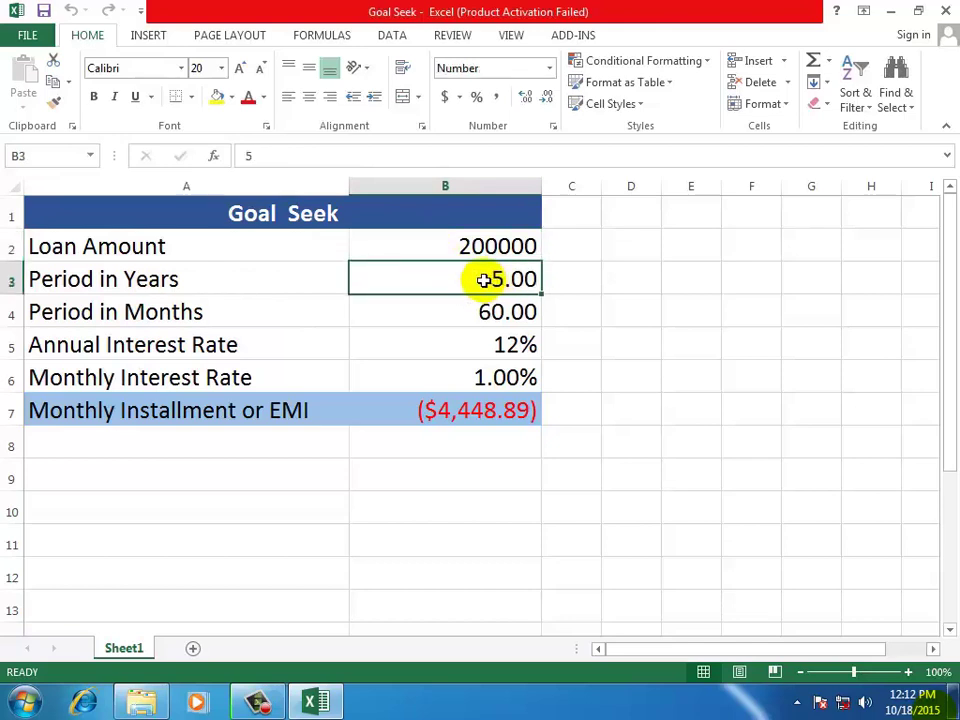
{"action": "left_click", "coordinate": [467, 318]}
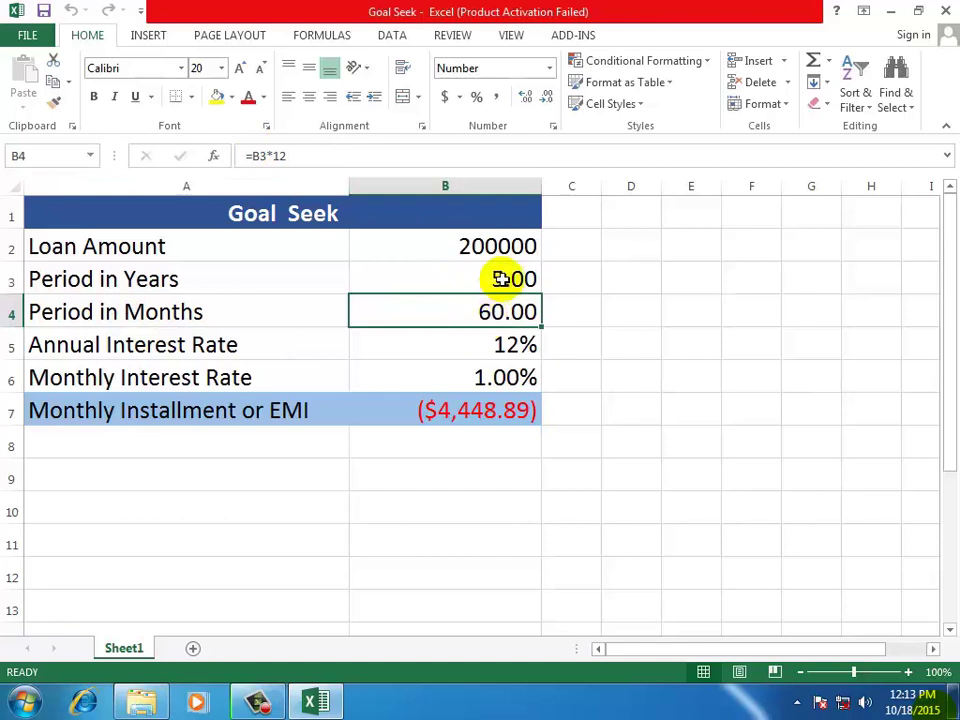
{"action": "left_click", "coordinate": [524, 330]}
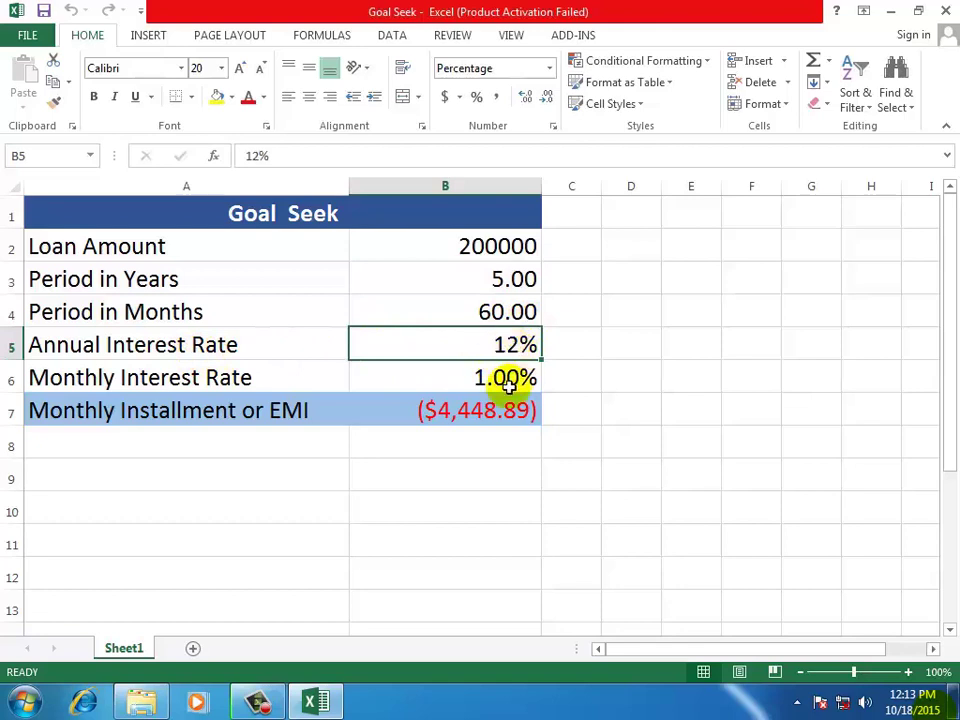
{"action": "left_click", "coordinate": [446, 385]}
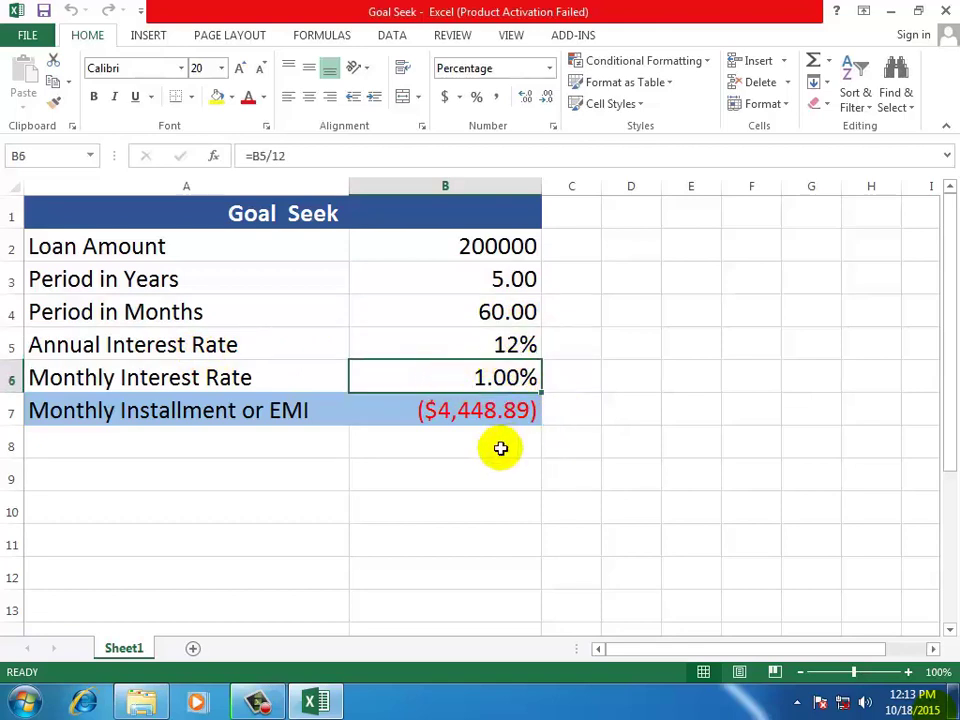
{"action": "left_click", "coordinate": [455, 415]}
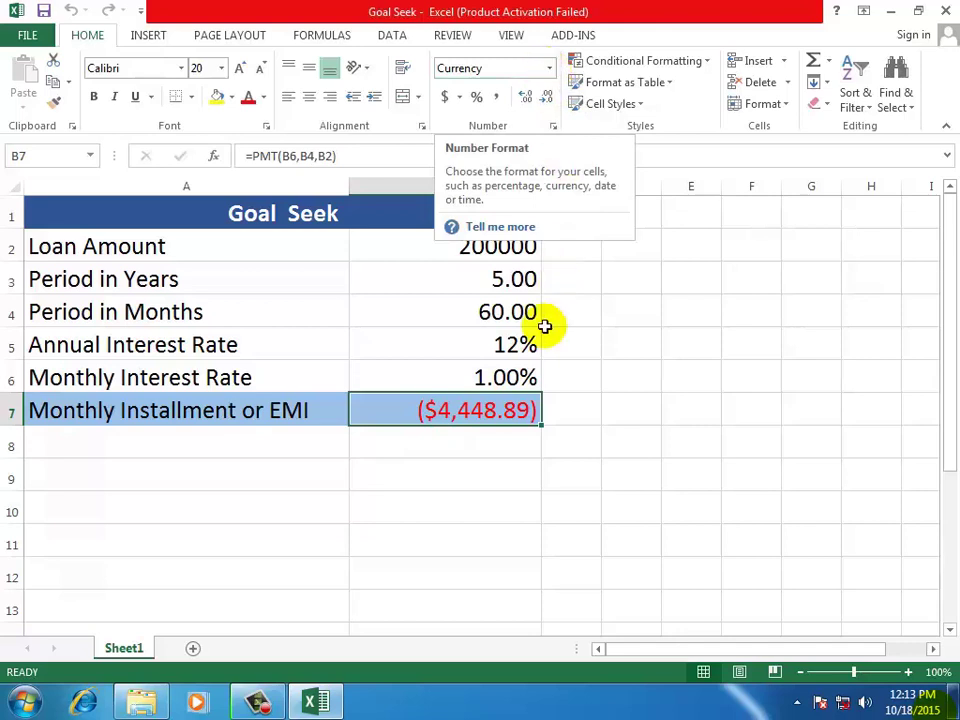
{"action": "left_click", "coordinate": [688, 378]}
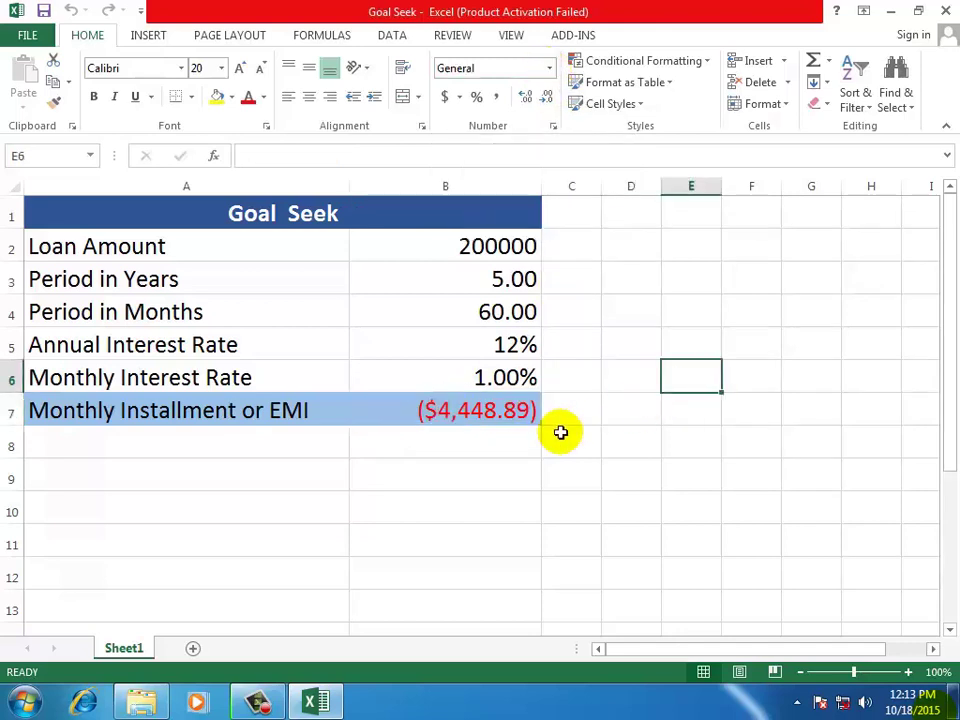
{"action": "left_click", "coordinate": [426, 410]}
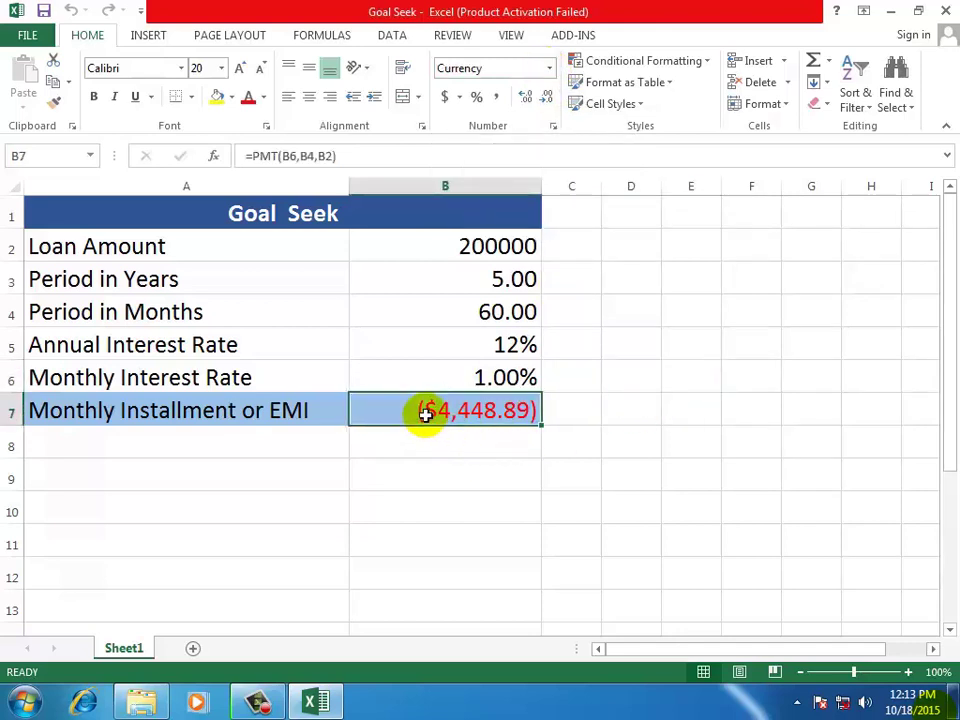
{"action": "left_click", "coordinate": [679, 379]}
{"action": "left_click", "coordinate": [430, 409]}
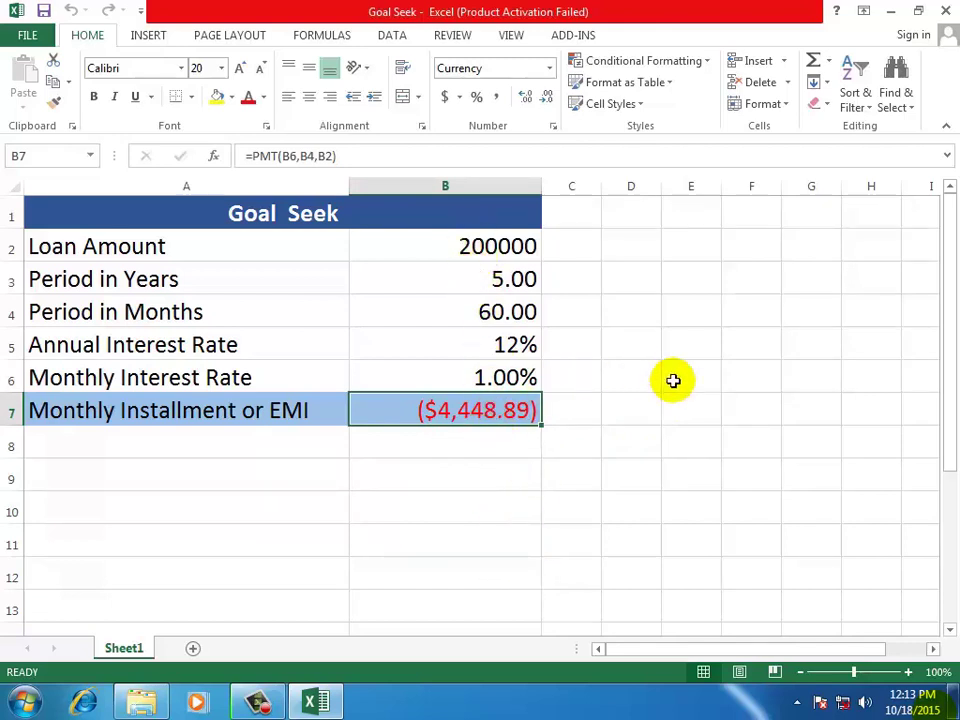
Zoom the loan worksheet in to 140%
{"action": "left_click", "coordinate": [909, 672]}
{"action": "left_click", "coordinate": [909, 672]}
{"action": "left_click", "coordinate": [909, 672]}
{"action": "left_click", "coordinate": [909, 672]}
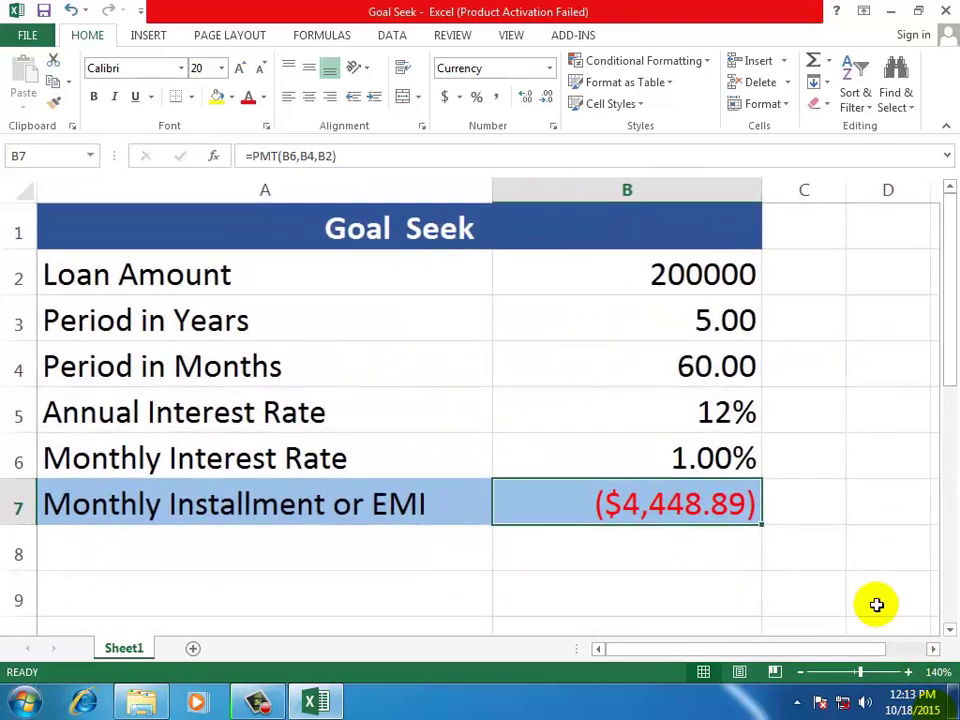
{"action": "left_click", "coordinate": [847, 490]}
Point out B3 (period in years) as the changing cell and B7 (EMI) as the target
{"action": "left_click", "coordinate": [645, 502]}
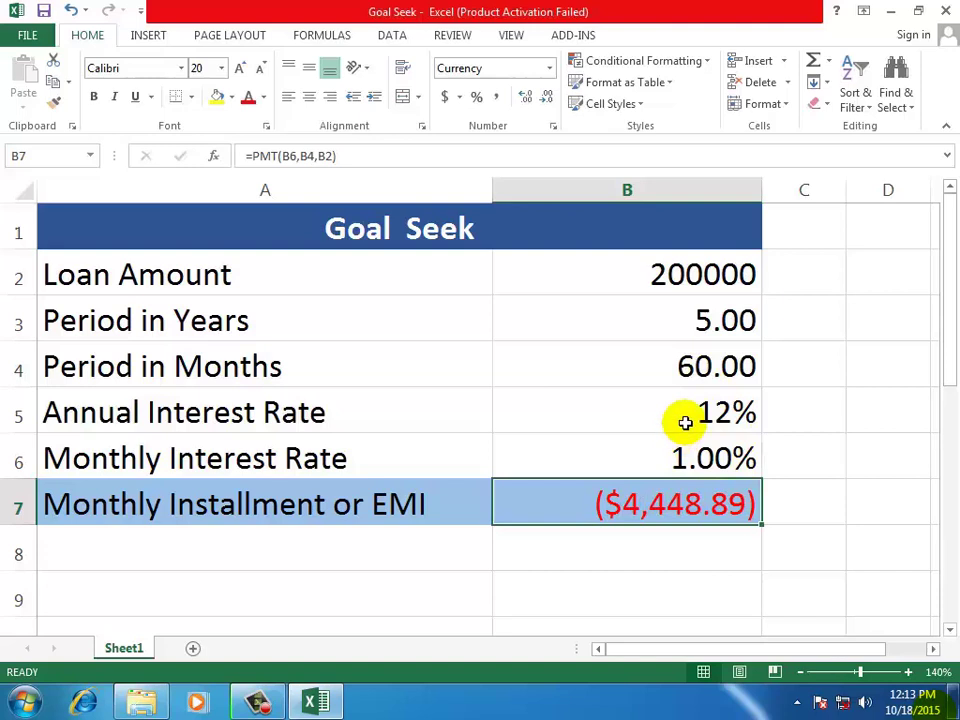
{"action": "left_click", "coordinate": [652, 312]}
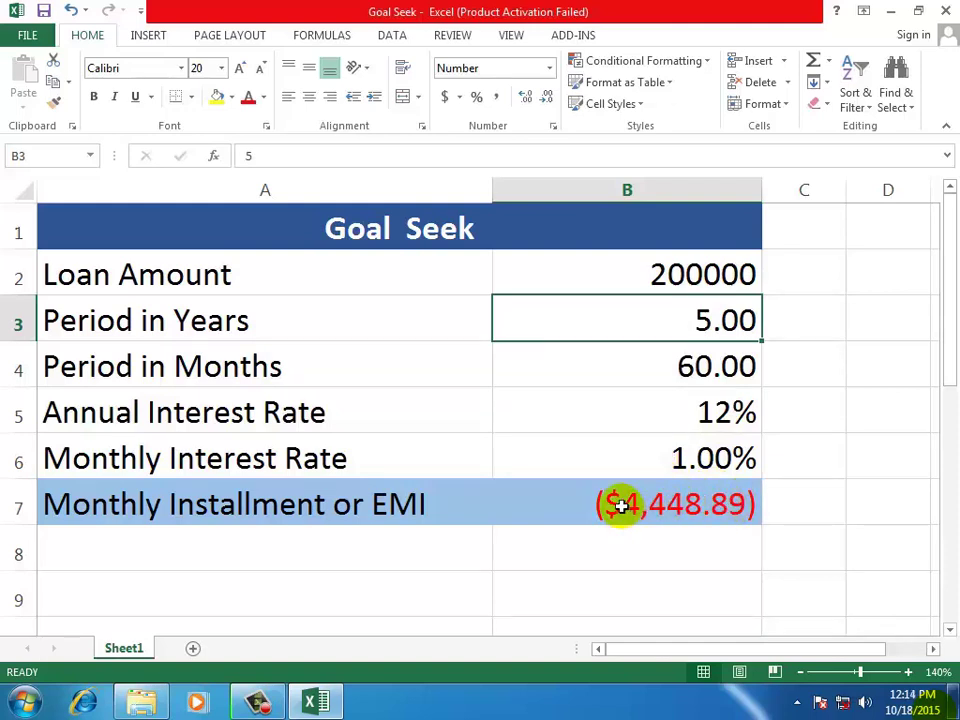
{"action": "left_click", "coordinate": [621, 506]}
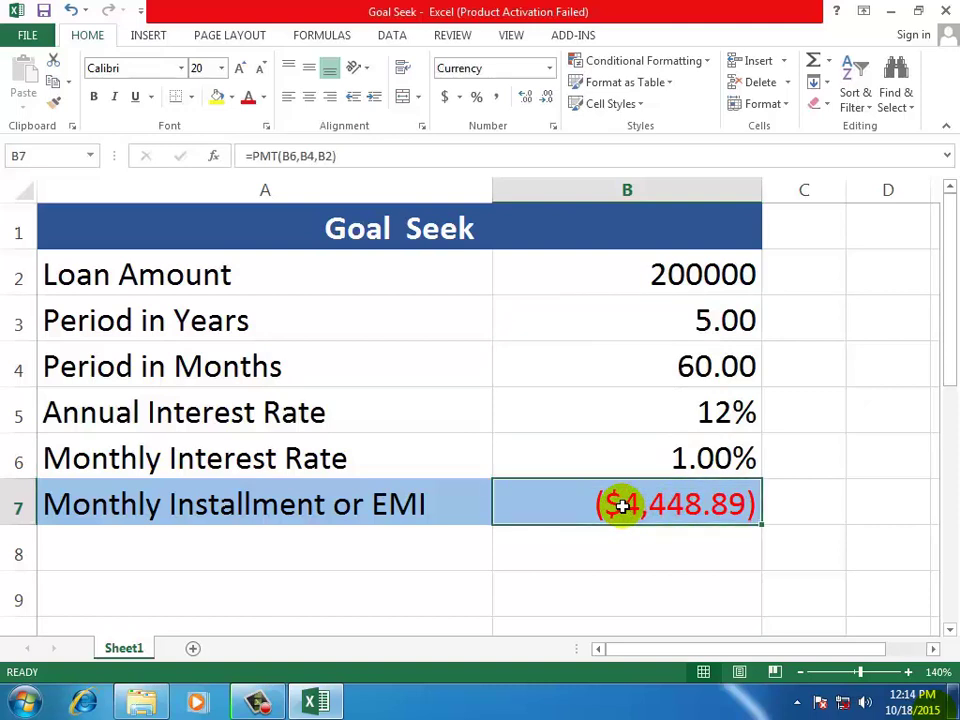
{"action": "left_click", "coordinate": [795, 506]}
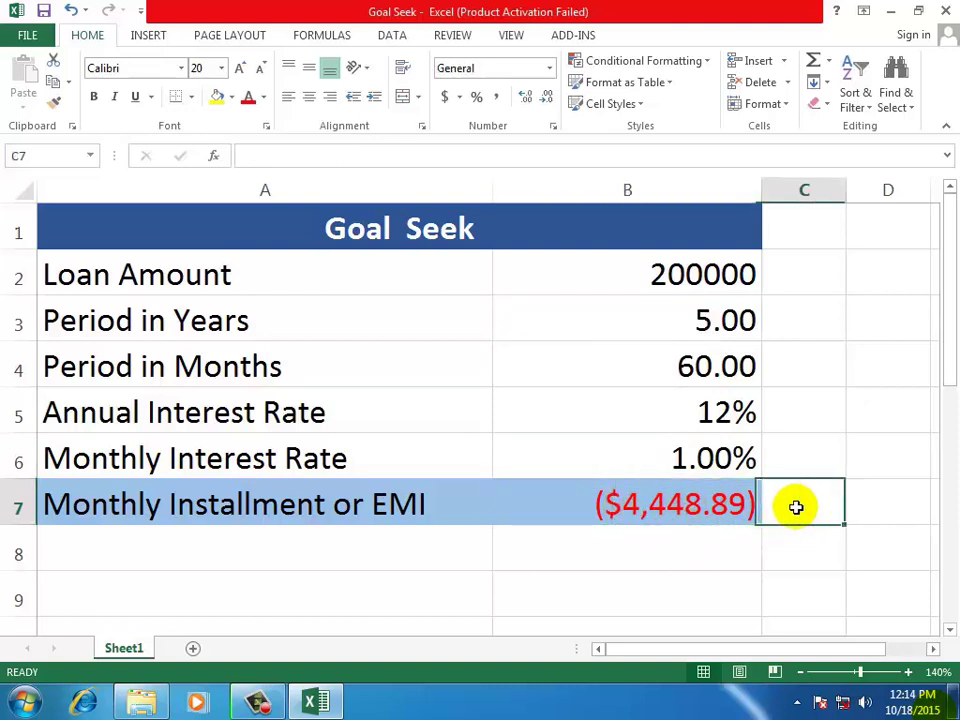
{"action": "left_click", "coordinate": [652, 503]}
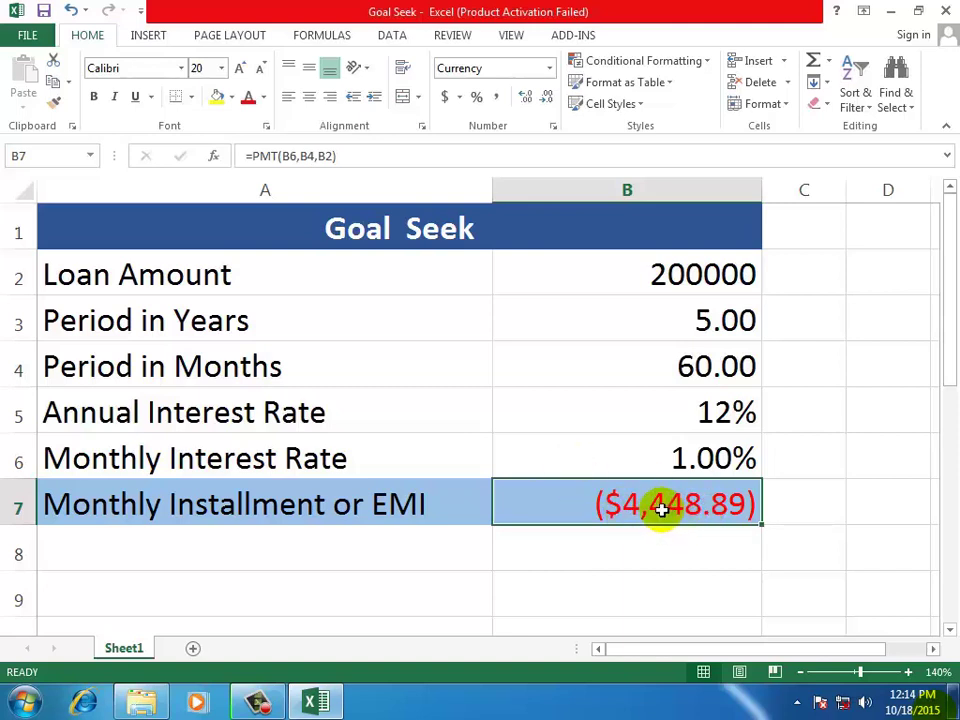
{"action": "left_click", "coordinate": [650, 322]}
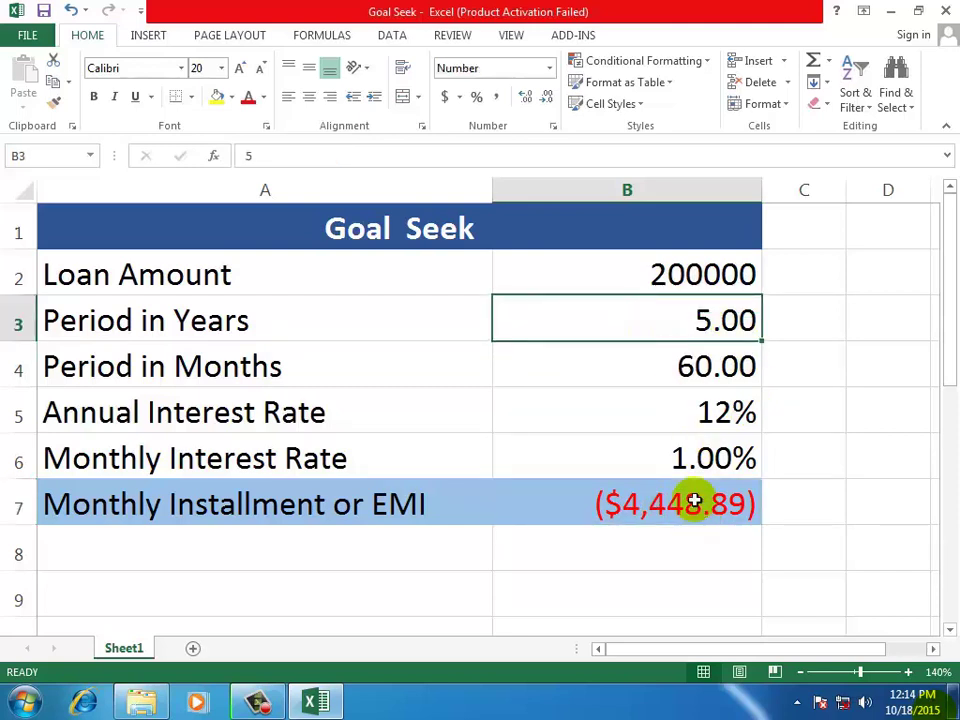
{"action": "left_click", "coordinate": [822, 396]}
{"action": "left_click", "coordinate": [685, 325]}
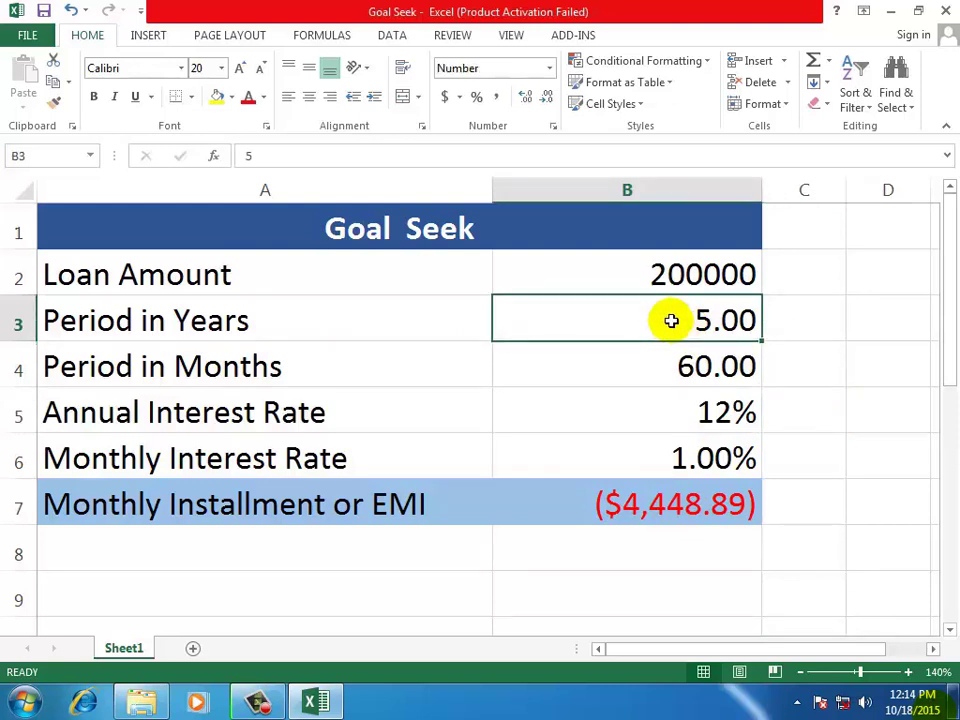
{"action": "left_click", "coordinate": [625, 502]}
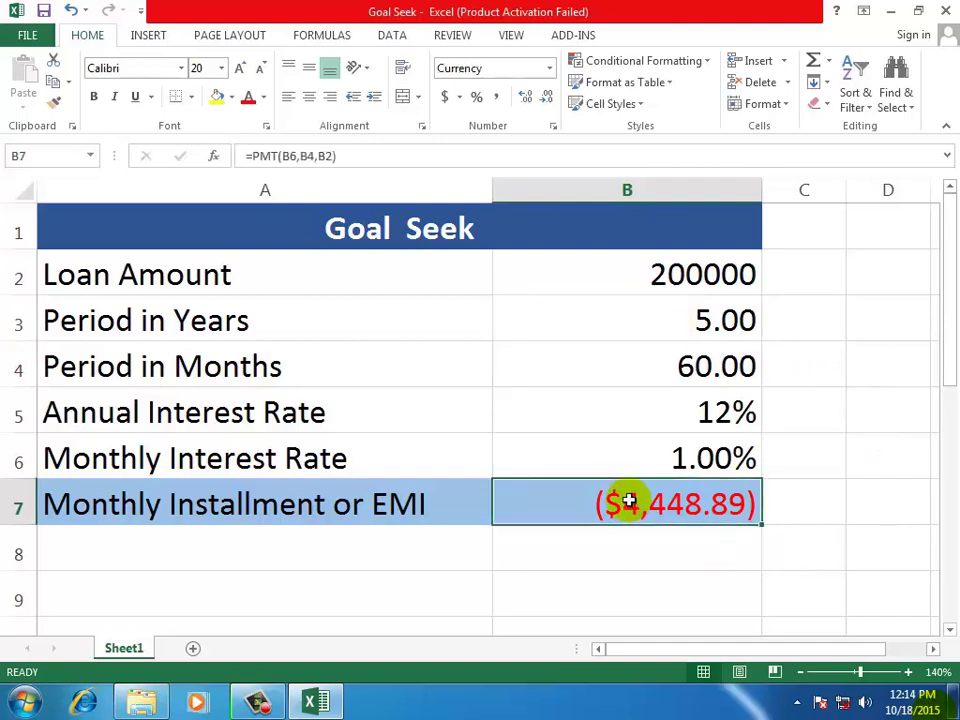
{"action": "left_click", "coordinate": [799, 441]}
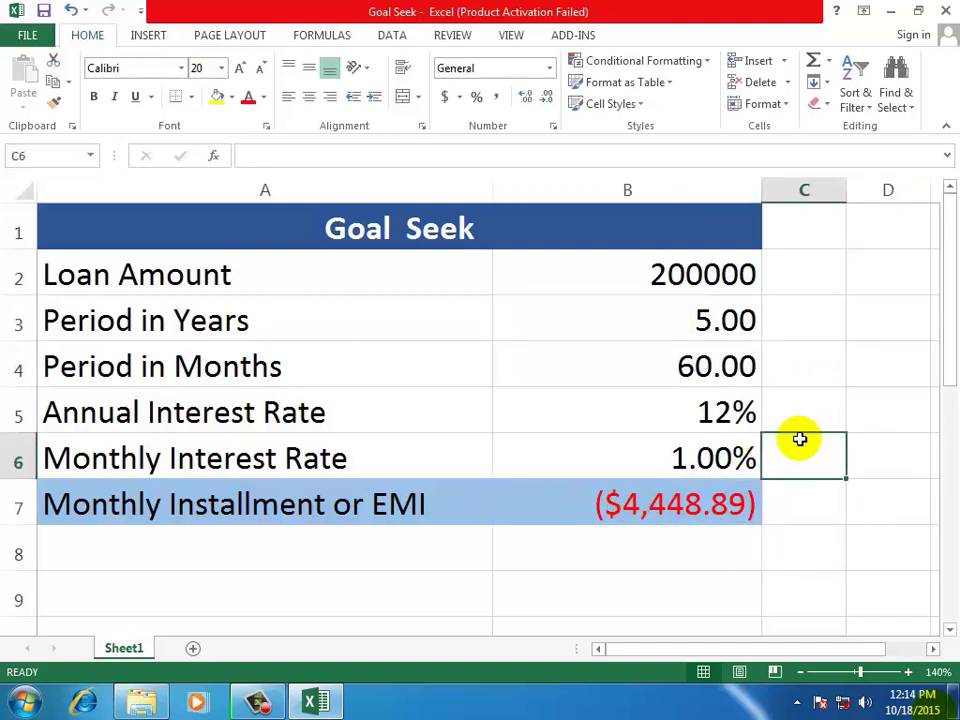
{"action": "left_click", "coordinate": [607, 502]}
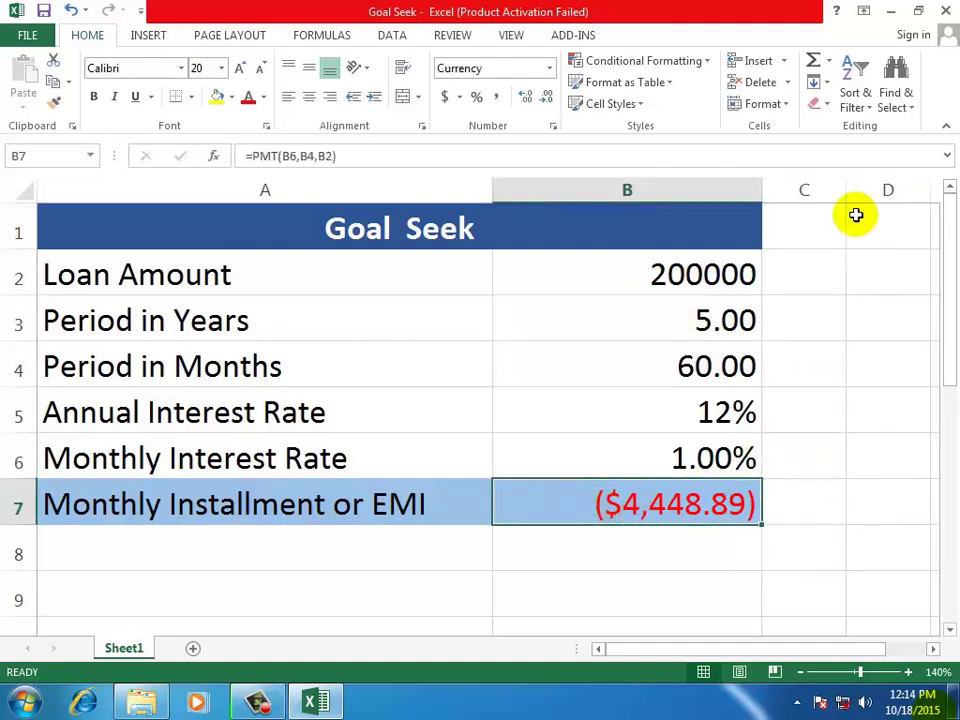
Open the DATA tab's What-If Analysis list to reach Goal Seek
{"action": "left_click", "coordinate": [388, 38]}
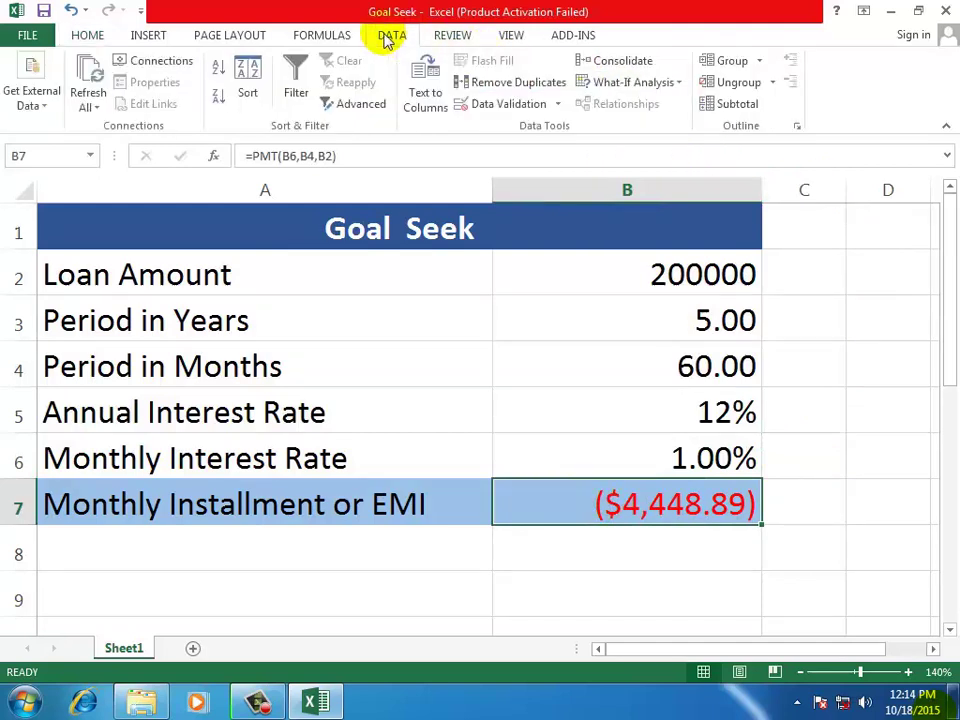
{"action": "left_click", "coordinate": [681, 86]}
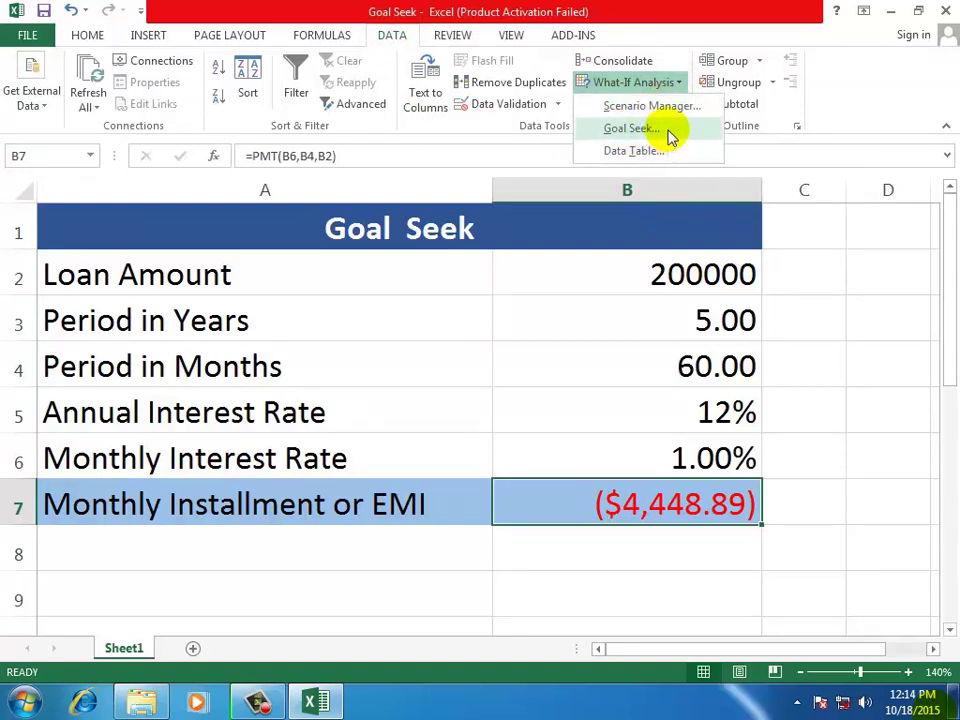
Goal Seek B7 to -4000 by changing B3 (5.81 years), then discard the result
{"action": "left_click", "coordinate": [670, 130]}
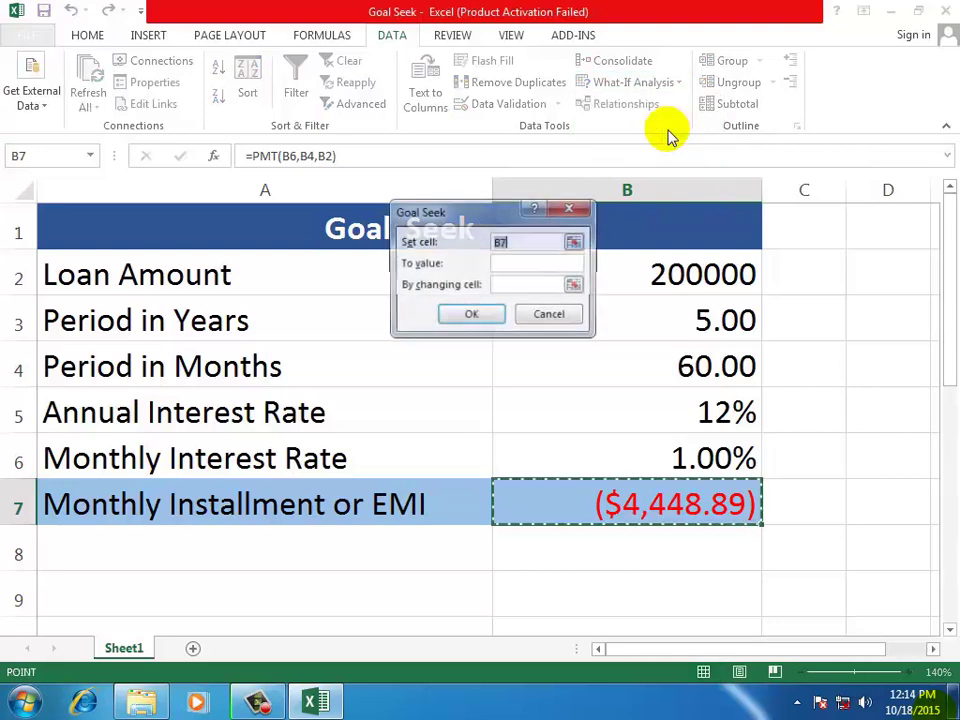
{"action": "left_click_drag", "start_coordinate": [467, 213], "coordinate": [224, 338]}
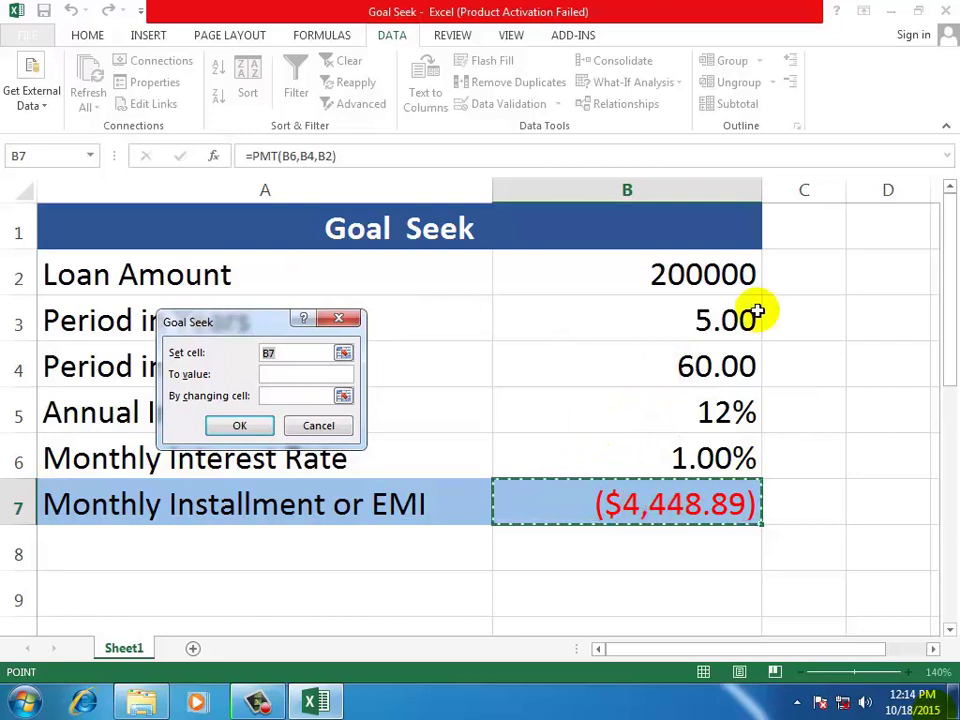
{"action": "left_click", "coordinate": [300, 375]}
{"action": "type", "text": "-4000"}
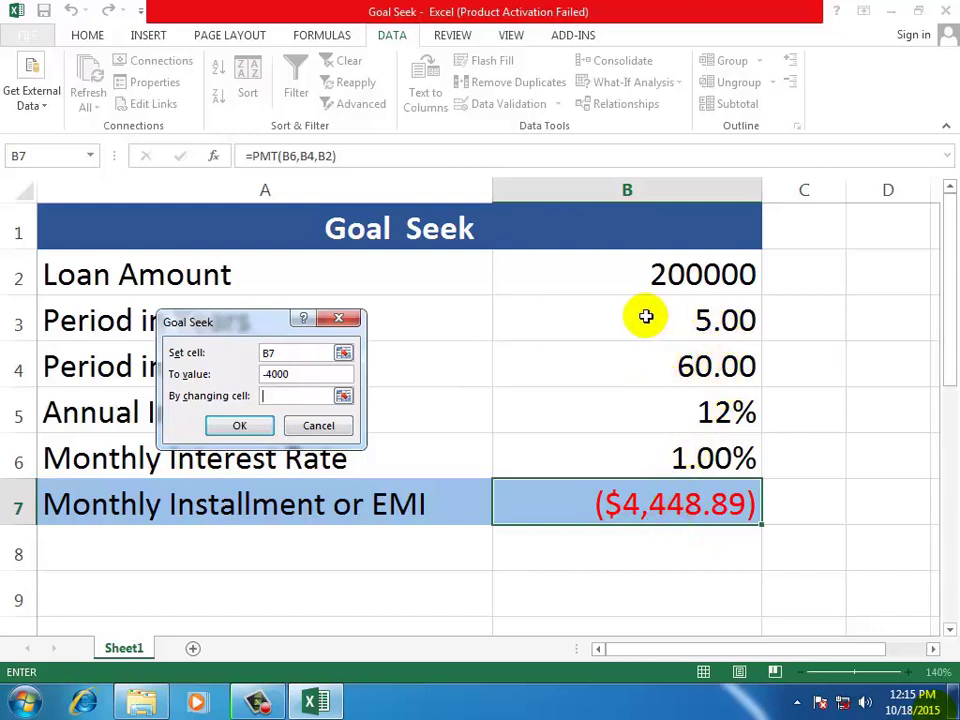
{"action": "left_click", "coordinate": [614, 316]}
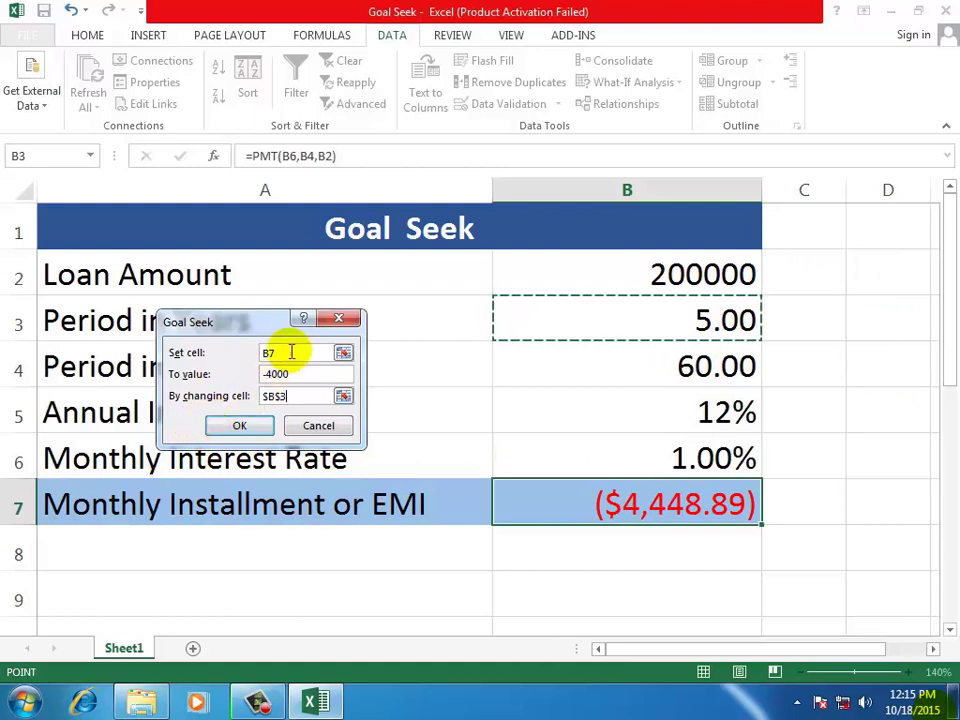
{"action": "left_click", "coordinate": [228, 428]}
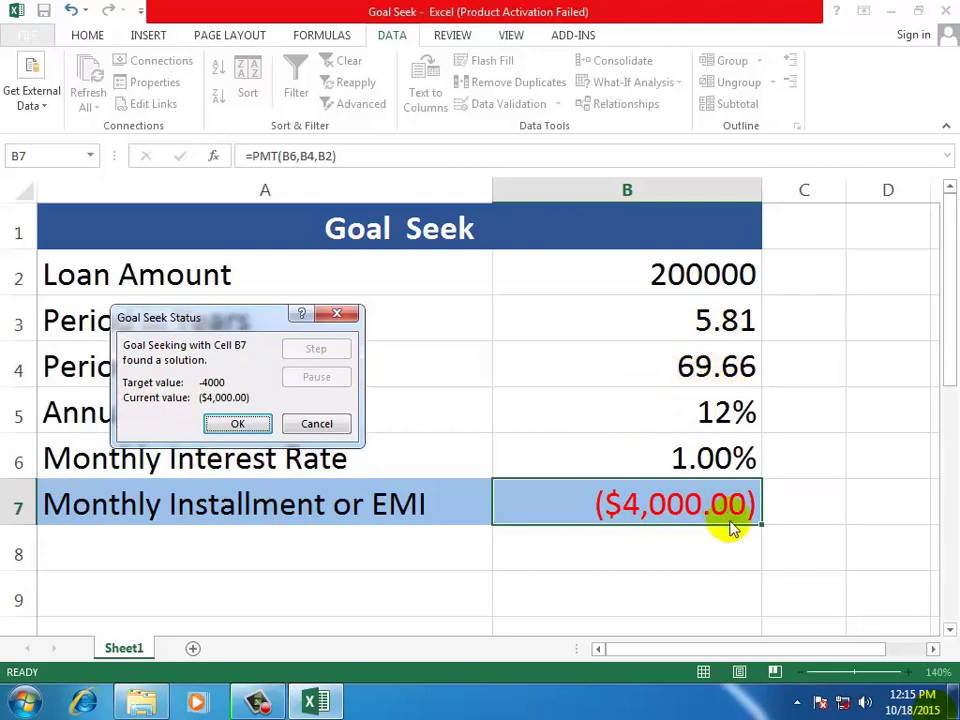
{"action": "left_click", "coordinate": [330, 424]}
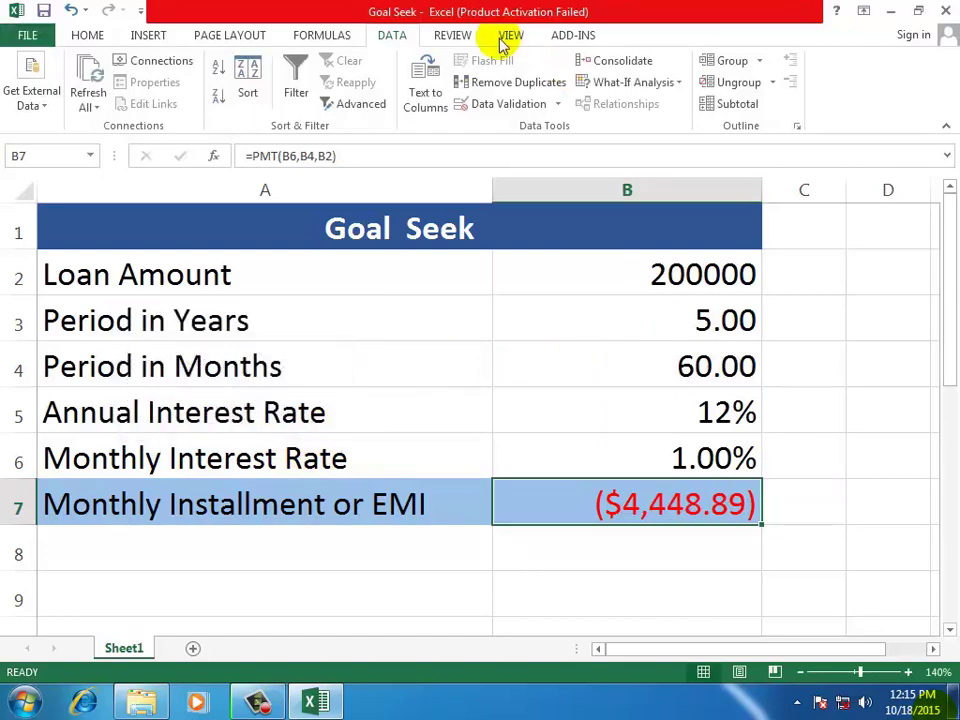
{"action": "left_click", "coordinate": [679, 85]}
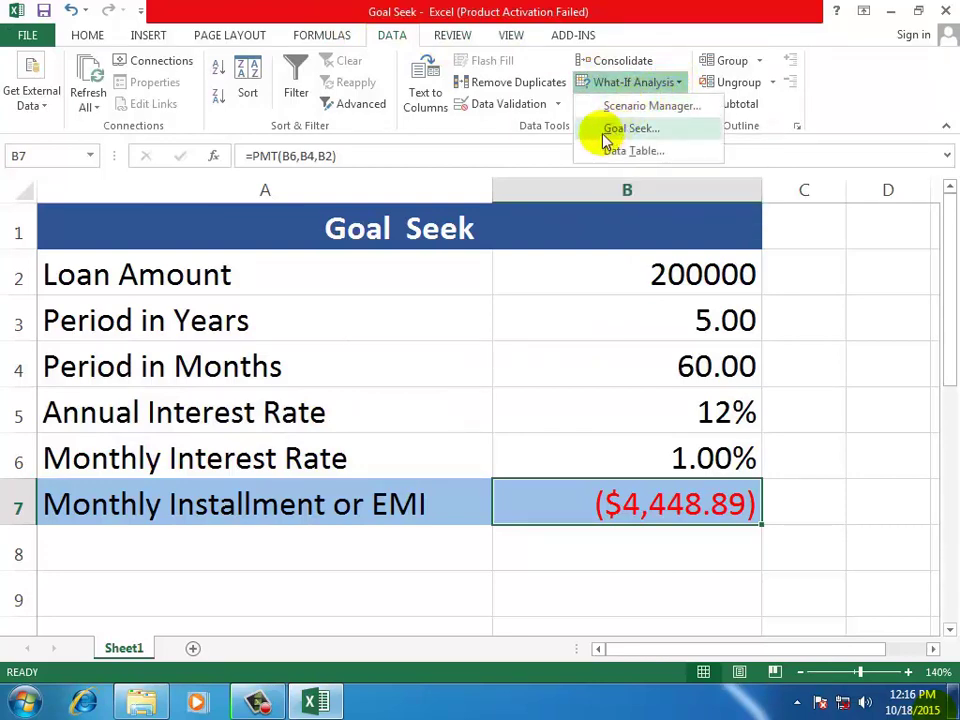
{"action": "left_click", "coordinate": [605, 130]}
{"action": "type", "text": "-300"}
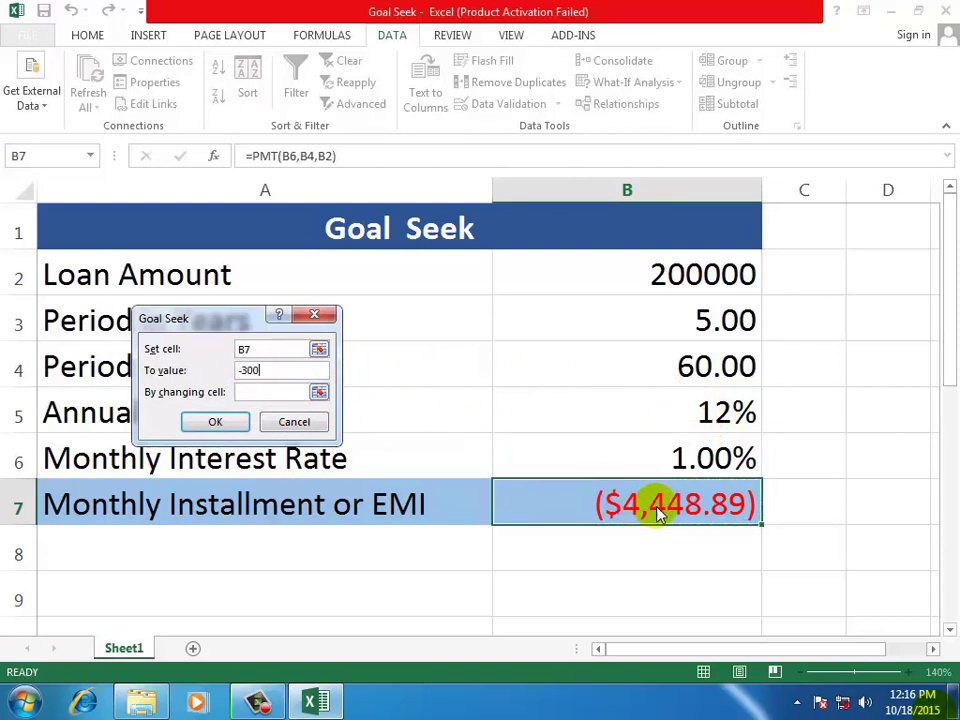
{"action": "left_click", "coordinate": [266, 391]}
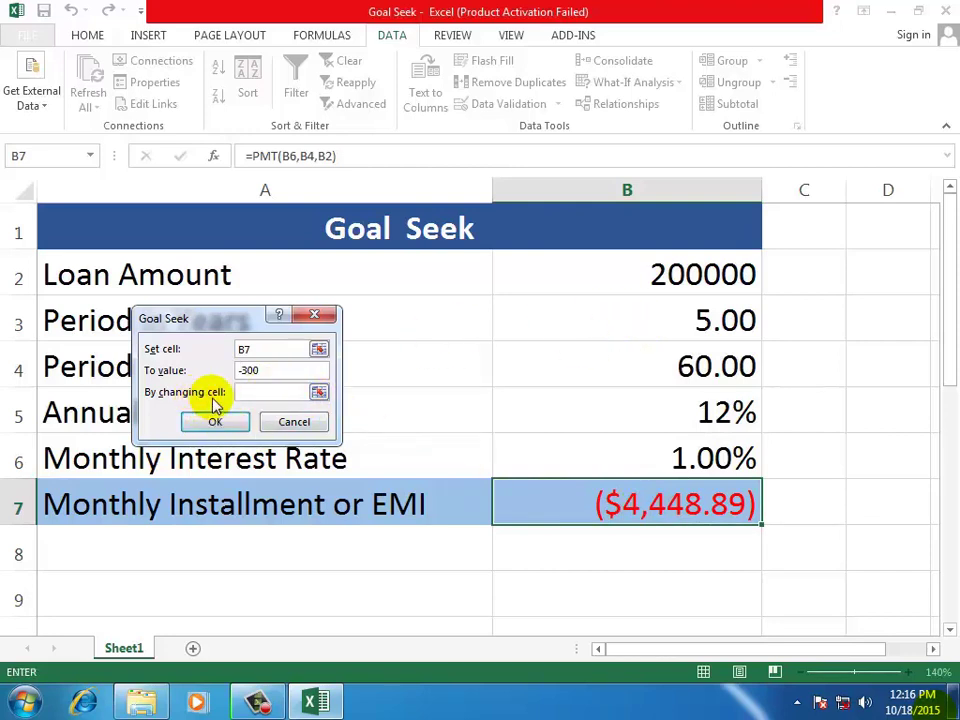
{"action": "left_click", "coordinate": [622, 318]}
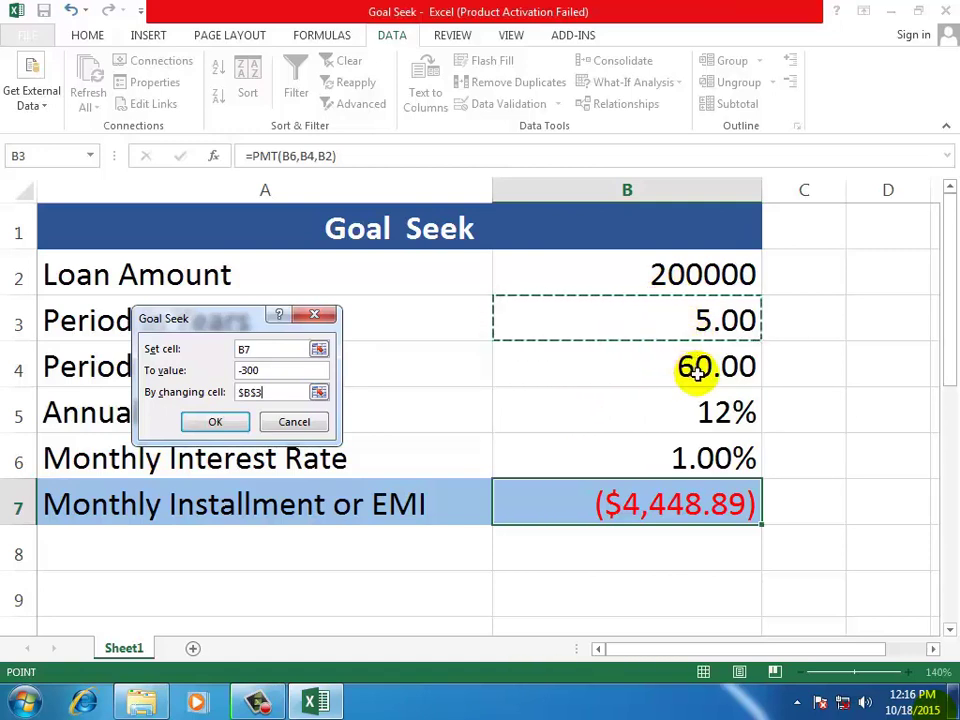
{"action": "left_click", "coordinate": [216, 424]}
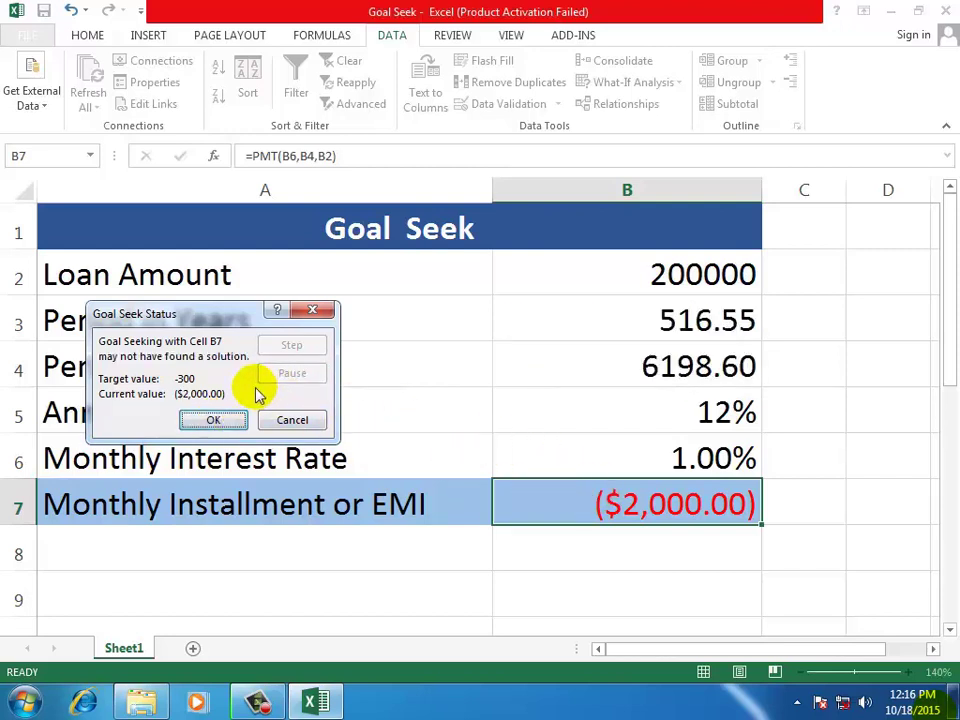
{"action": "left_click", "coordinate": [292, 420]}
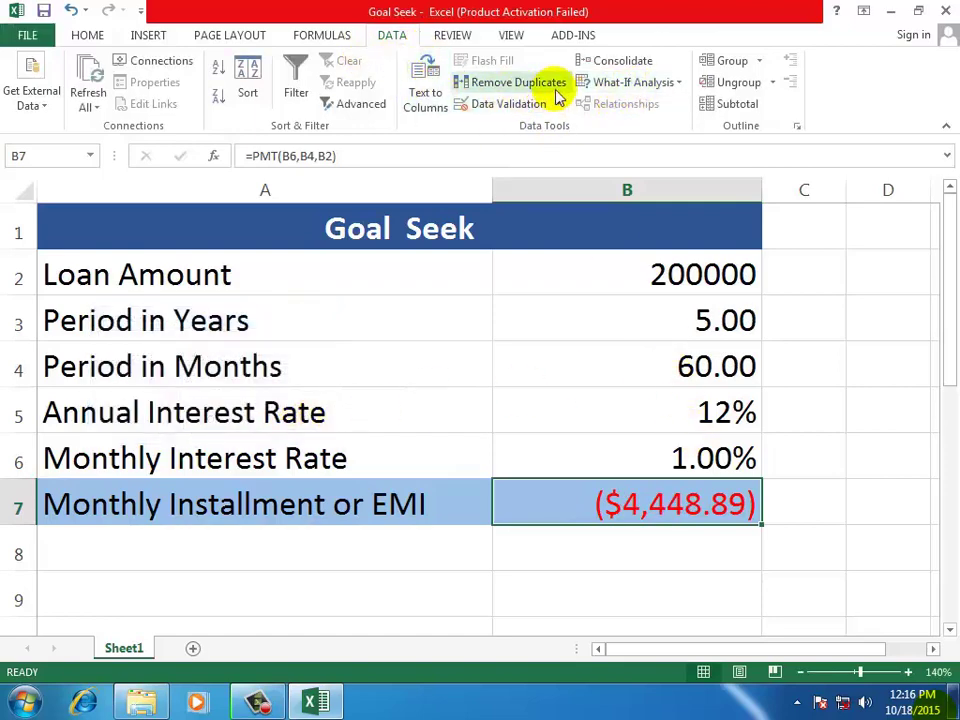
{"action": "left_click", "coordinate": [660, 82]}
Goal Seek B7 to -3000 by changing B3, giving 9.20 years (110.41 months)
{"action": "left_click", "coordinate": [652, 130]}
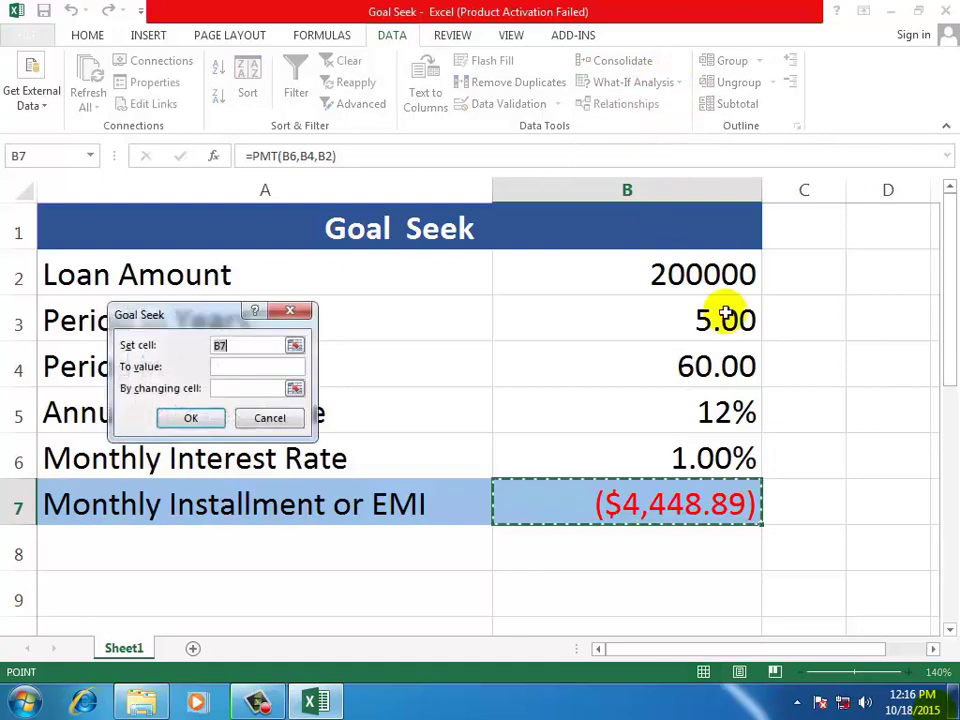
{"action": "left_click", "coordinate": [245, 368]}
{"action": "type", "text": "-3000"}
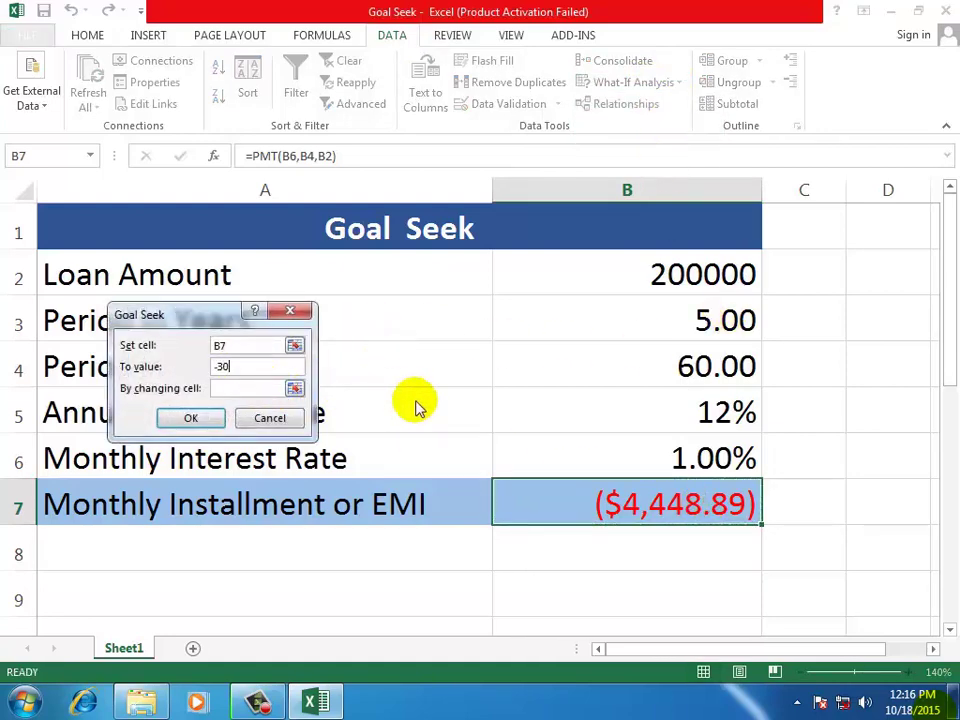
{"action": "left_click", "coordinate": [253, 388]}
{"action": "left_click", "coordinate": [636, 311]}
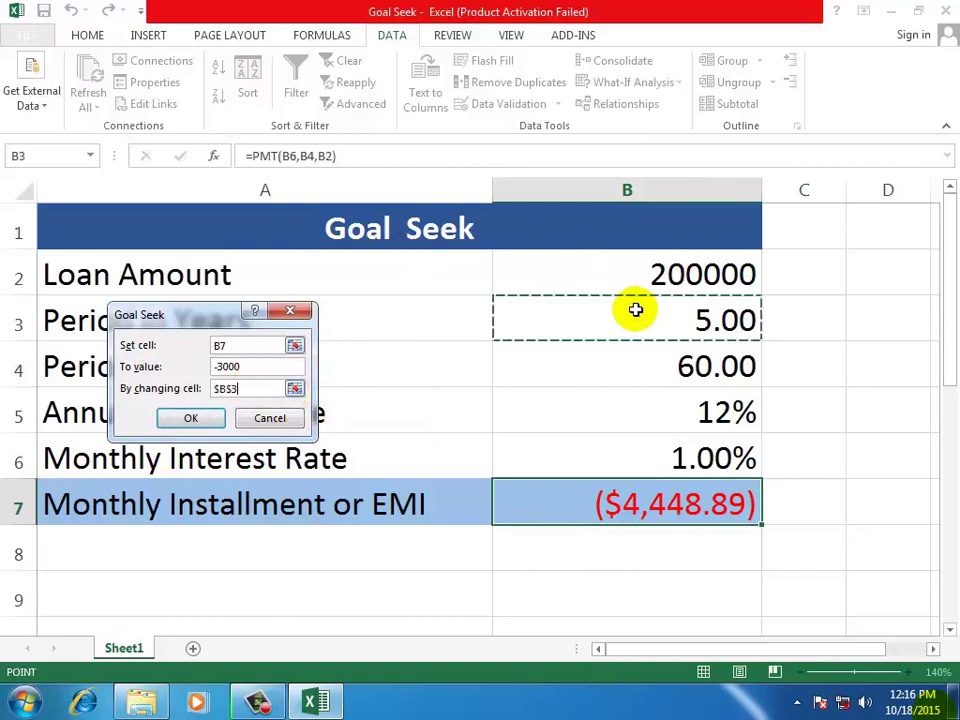
{"action": "left_click", "coordinate": [182, 420]}
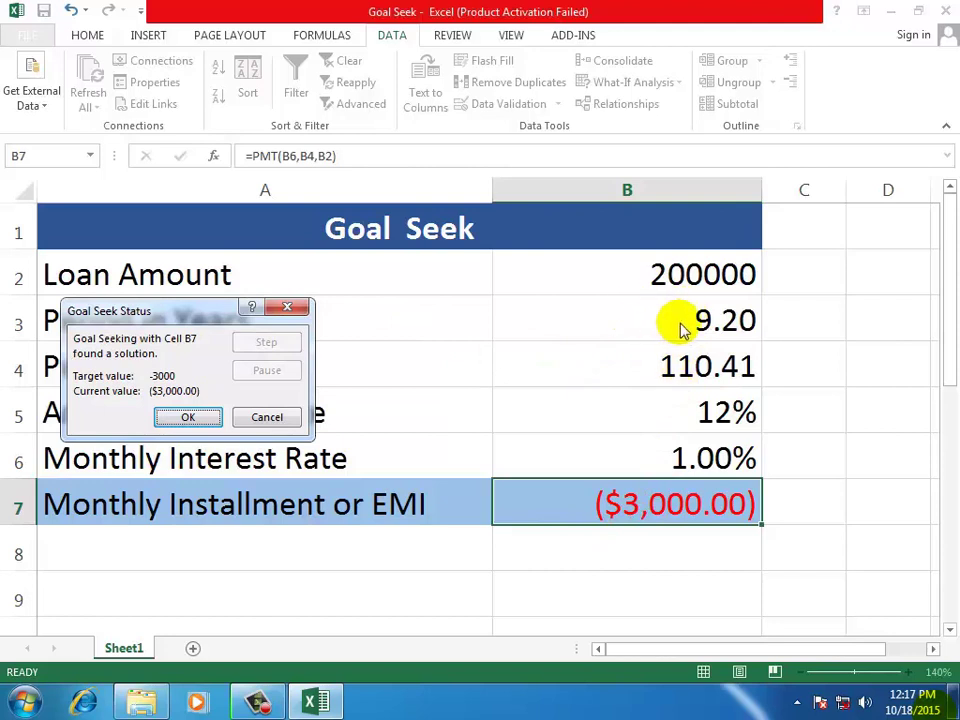
Cancel the -3000 result, restoring 5.00 years, 60.00 months and the ($4,448.89) EMI
{"action": "left_click", "coordinate": [290, 310]}
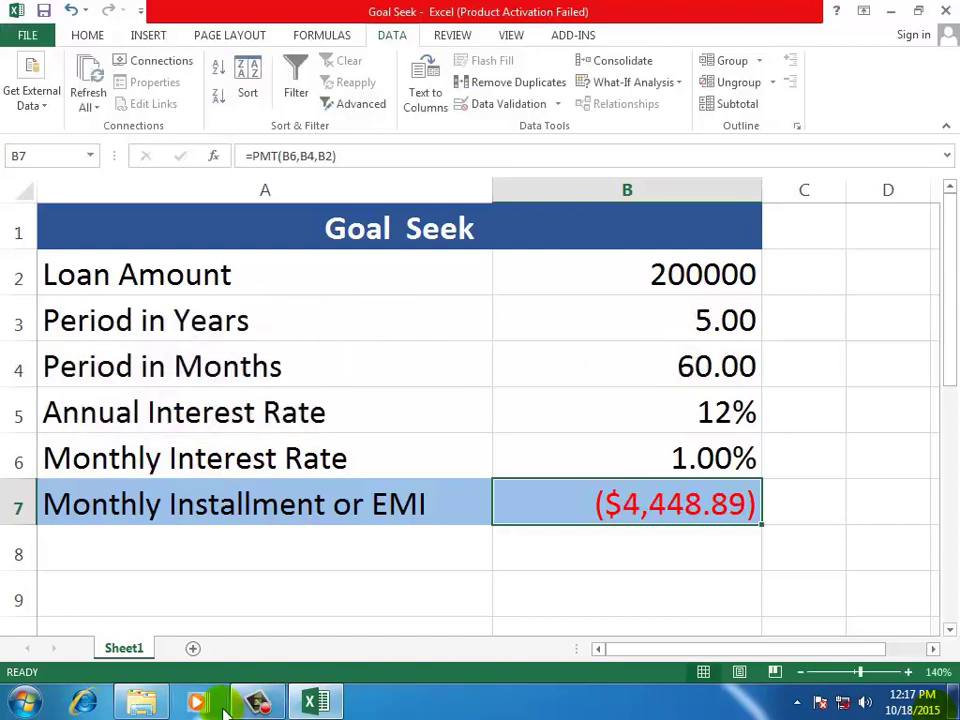
{"action": "left_click", "coordinate": [262, 703]}
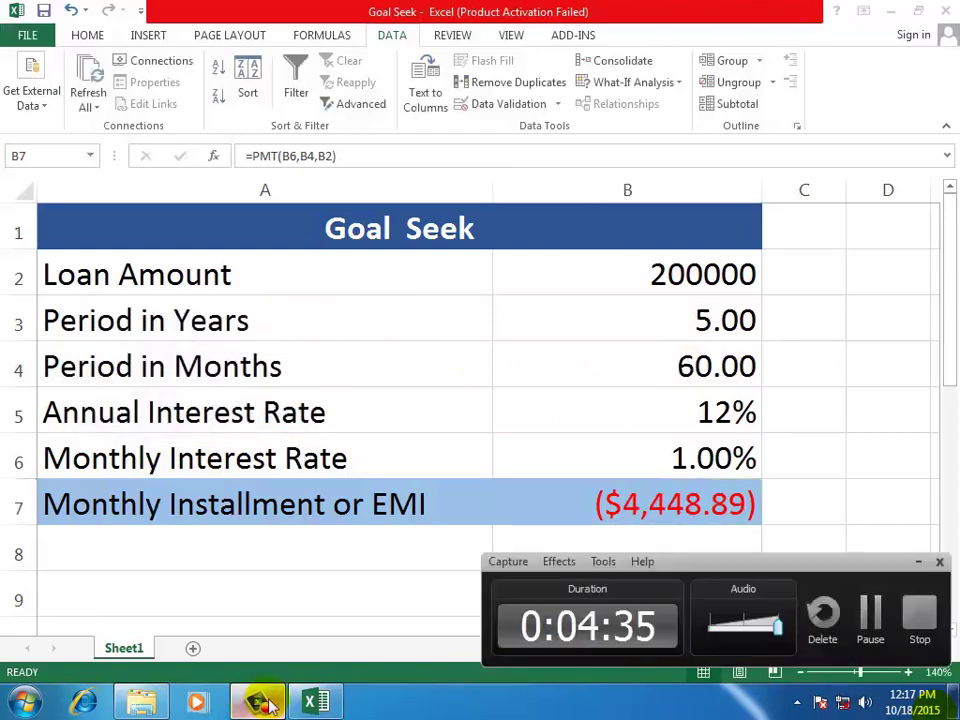
{"action": "left_click", "coordinate": [913, 563]}
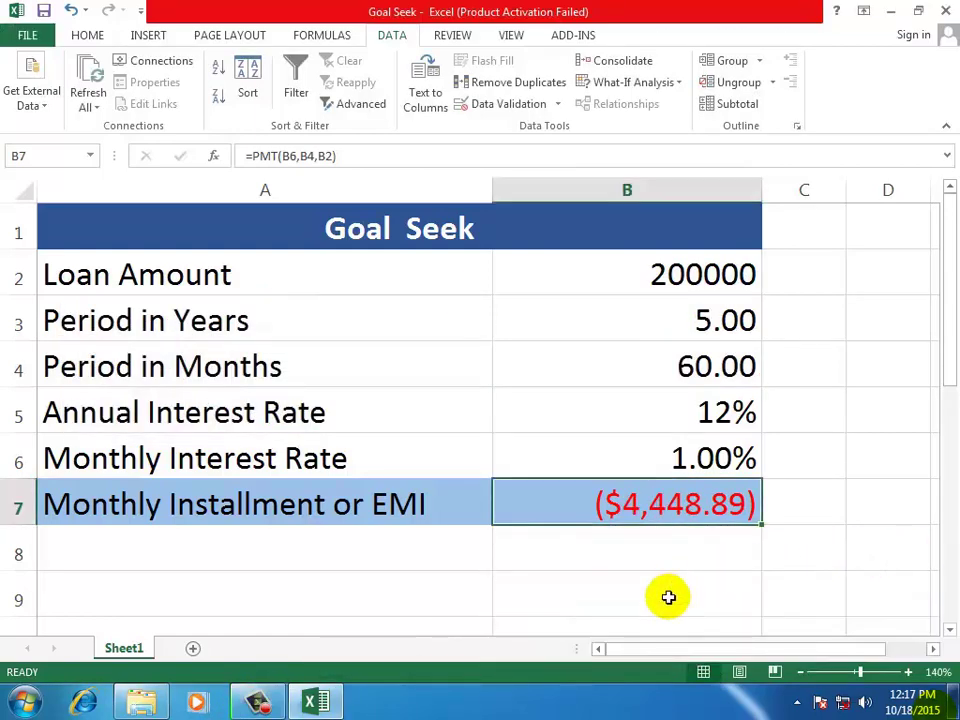